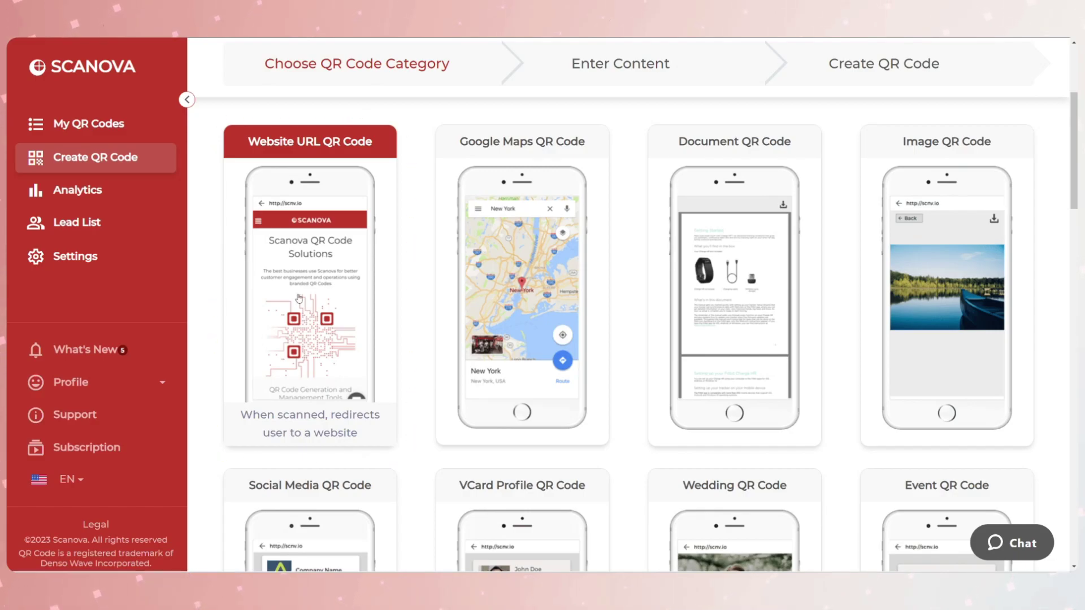
- Choose the Website URL category and create it as a dynamic QR code
click(319, 302)
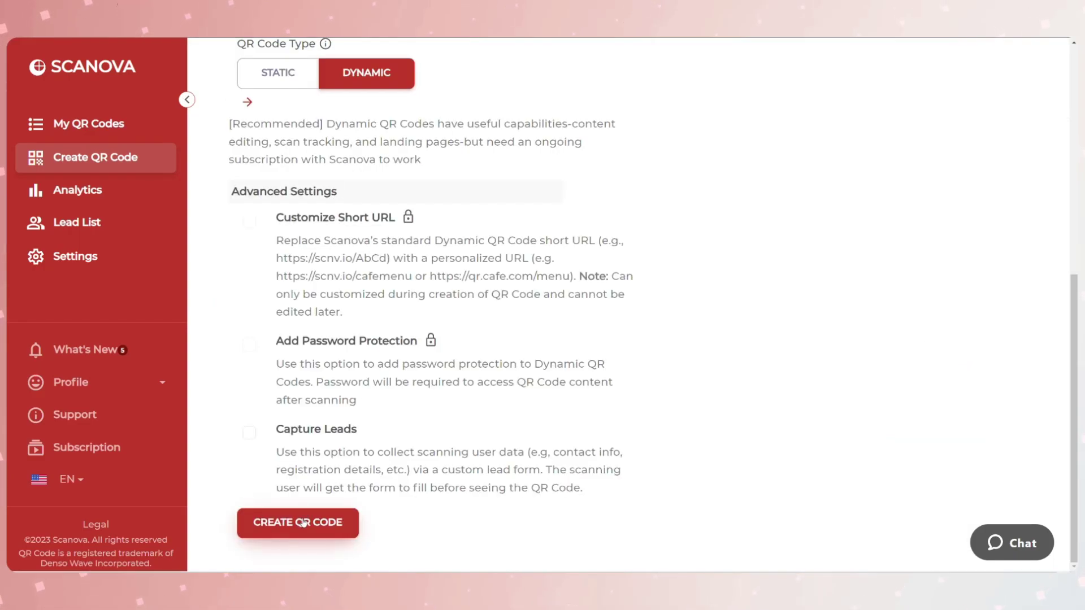
click(304, 522)
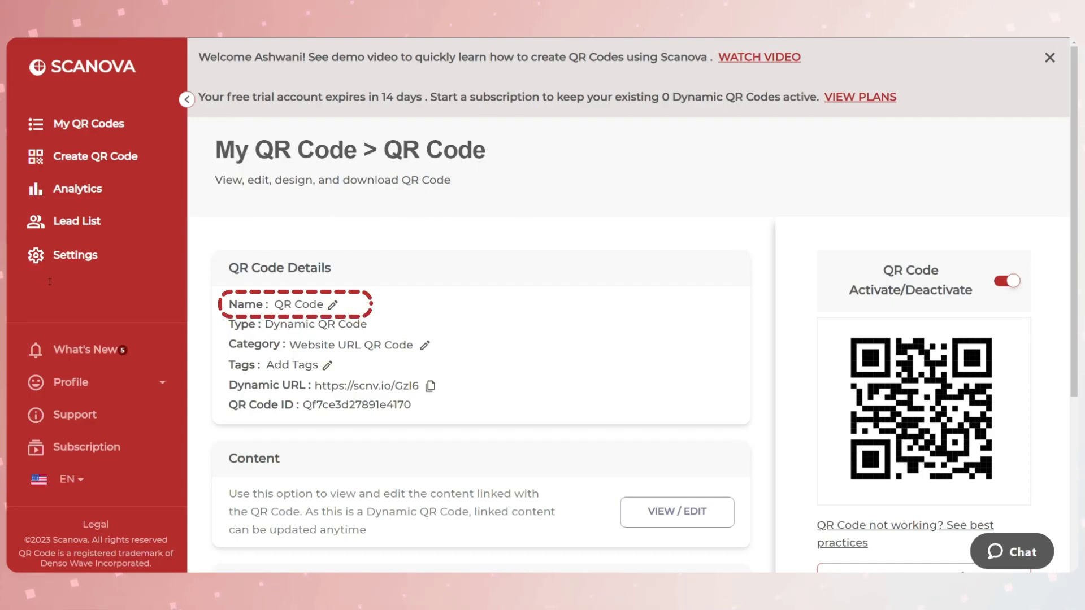
- Rename the QR code to 'Excel QR Code' and bring up the design style choices
click(333, 304)
key(BackSpace)
key(BackSpace)
key(BackSpace)
key(BackSpace)
key(BackSpace)
key(BackSpace)
key(BackSpace)
text(Excel QR Code)
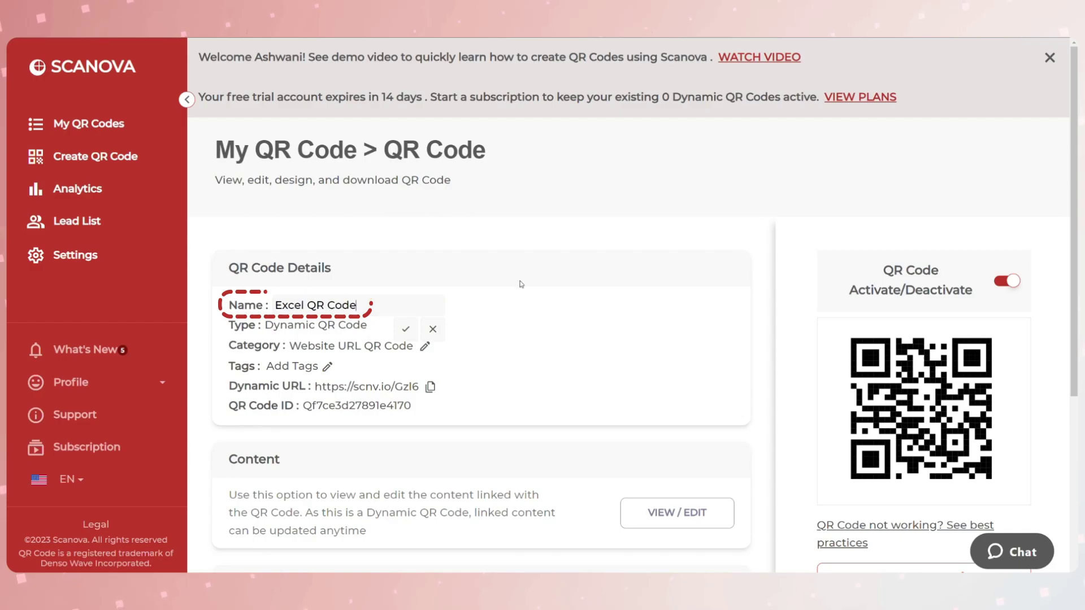
click(406, 329)
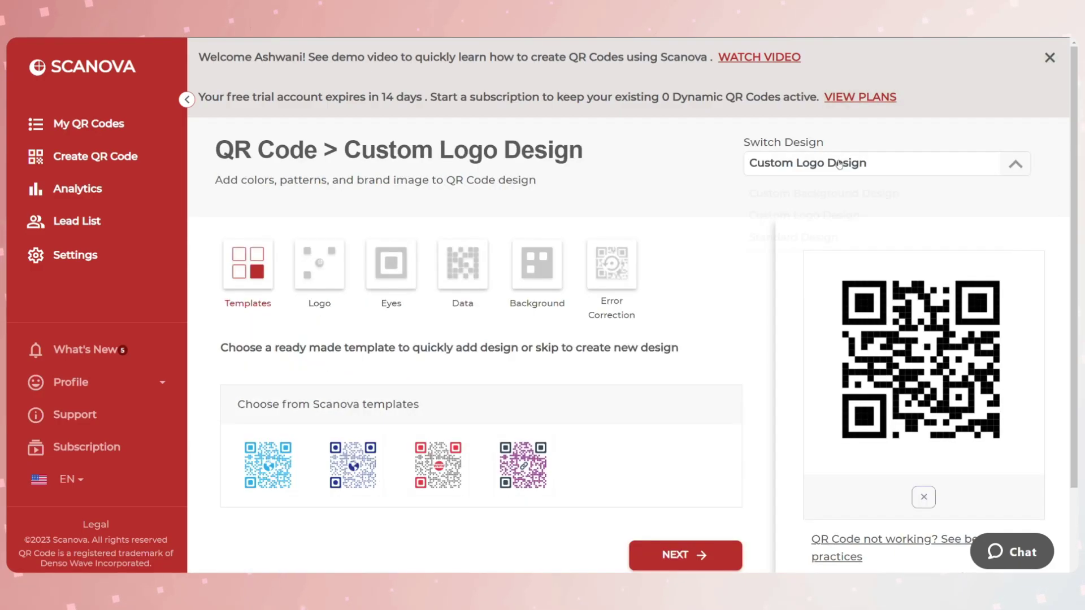
click(825, 164)
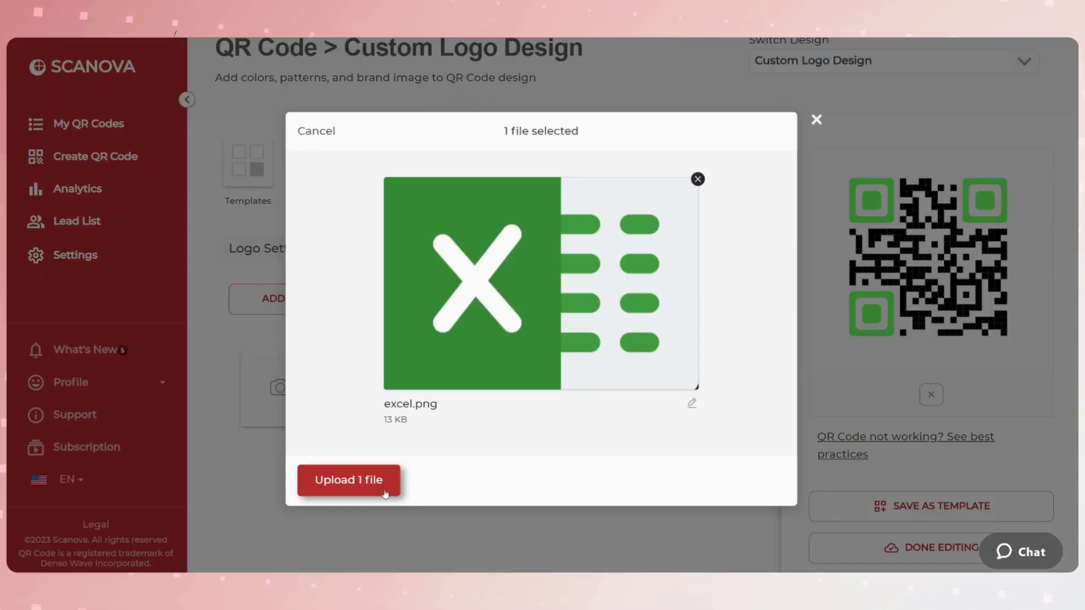
- Add the Excel logo, set data colour 00be13 and apply the light green b9ffc5 background
click(373, 480)
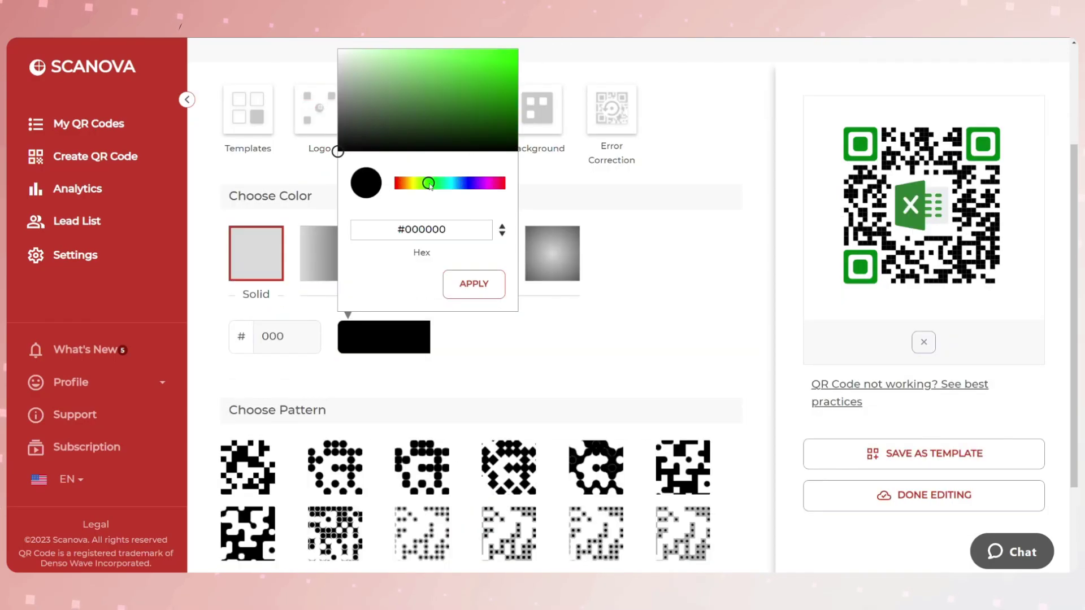
text(00be13)
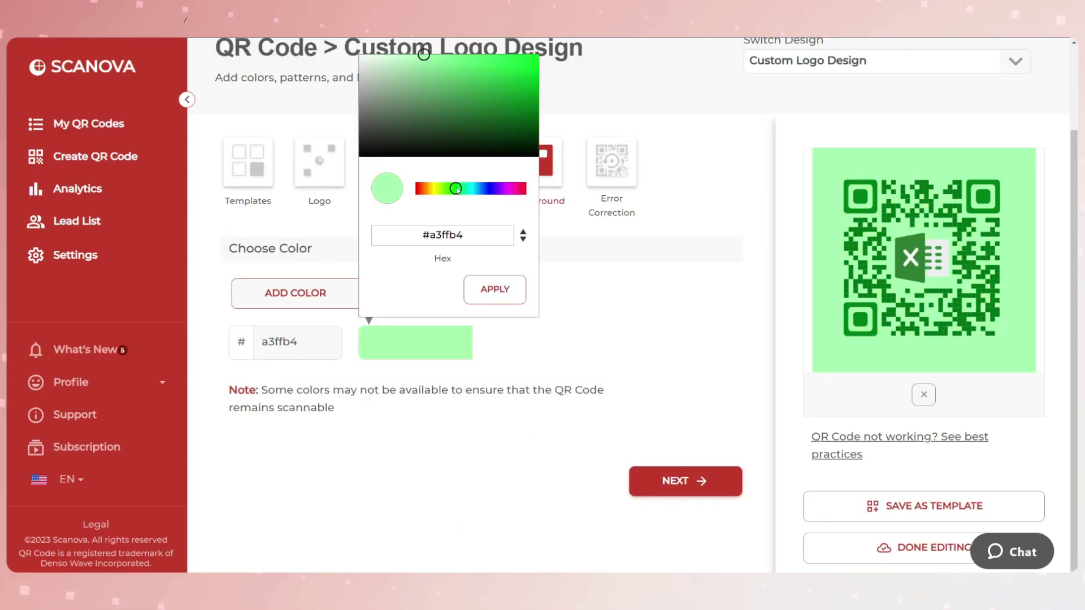
click(613, 376)
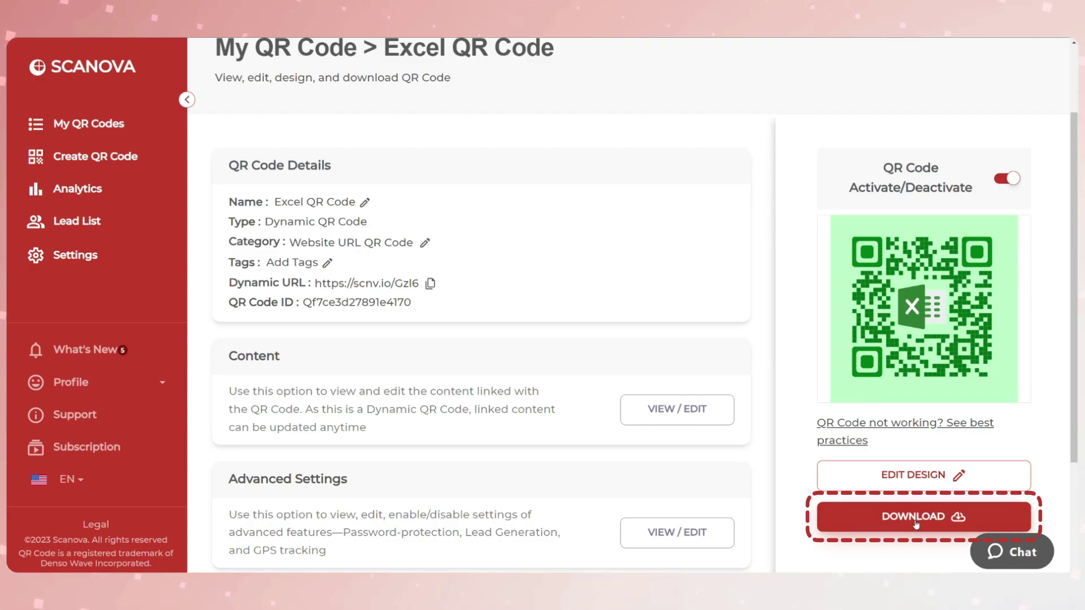
- Set the download to EPS format in pixels with a 1000 height
click(916, 523)
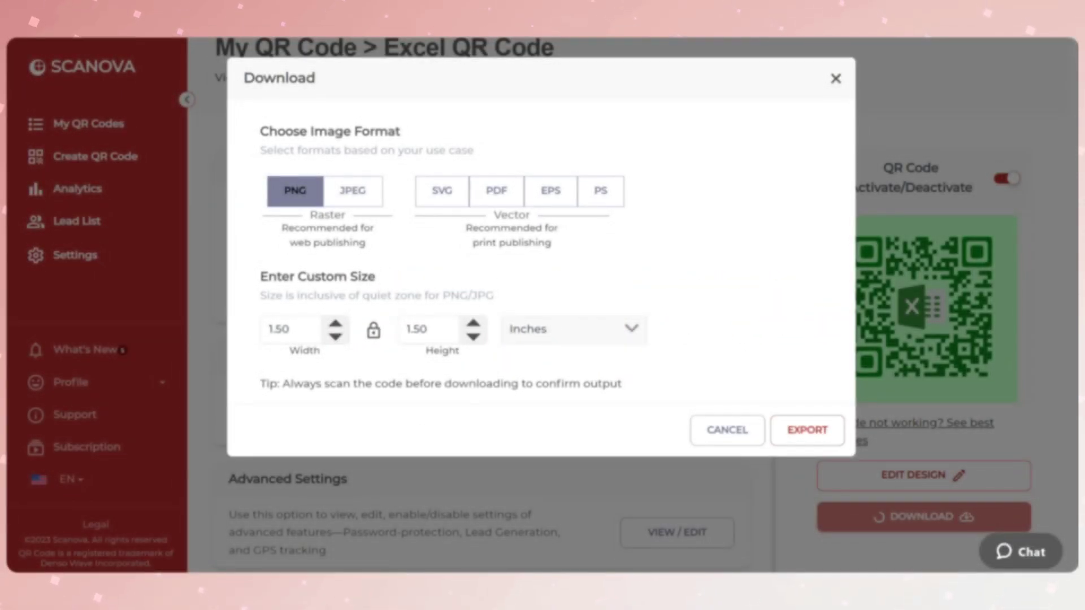
click(557, 197)
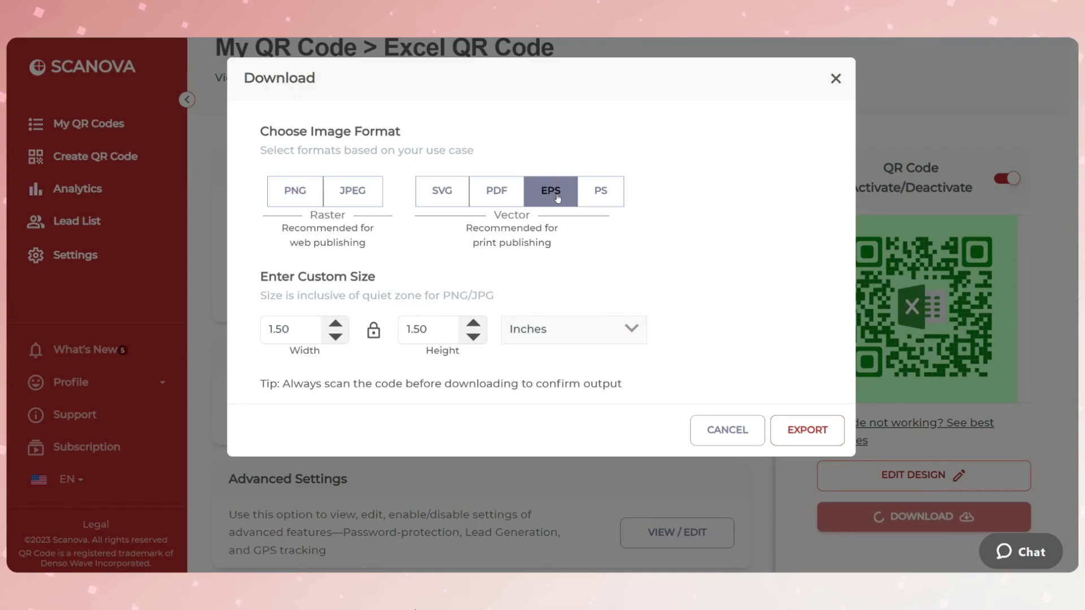
click(525, 337)
click(523, 376)
text(1090)
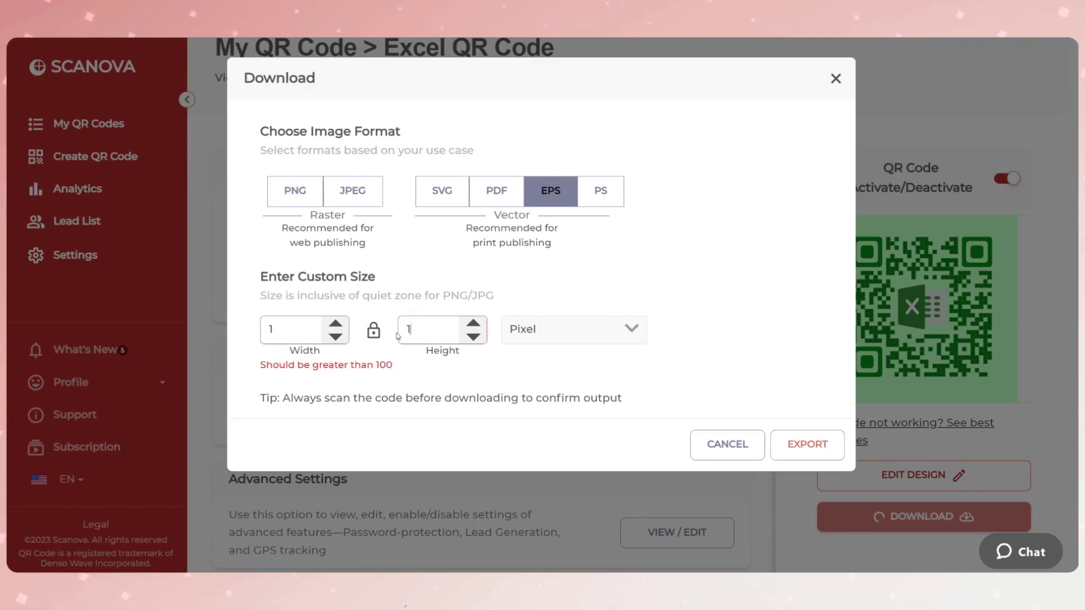
key(BackSpace)
text(00)
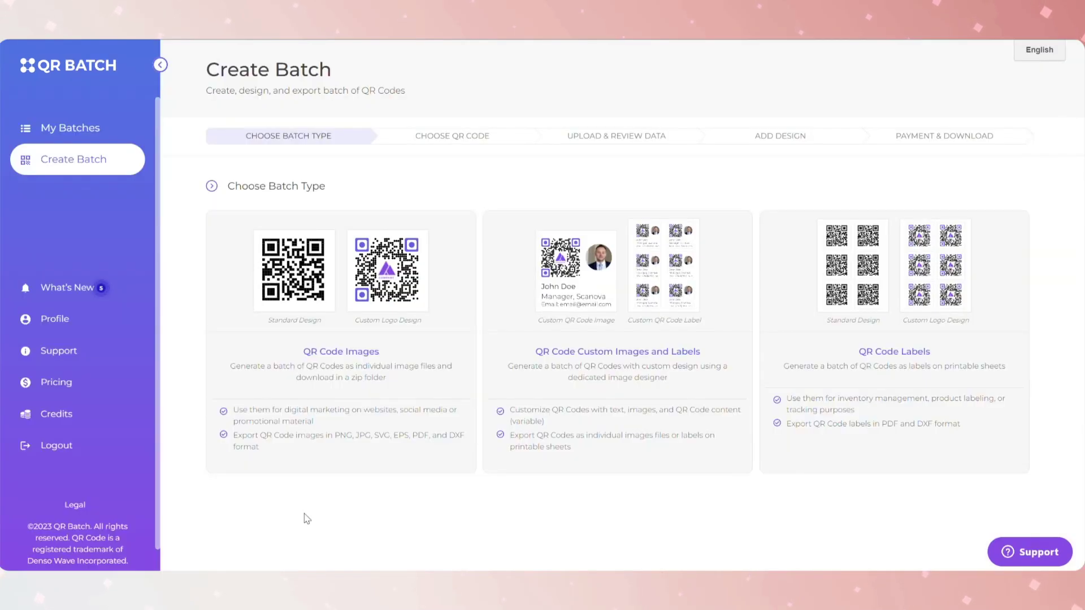
- Choose the QR Code Images card as the batch type
mouse_move(321, 403)
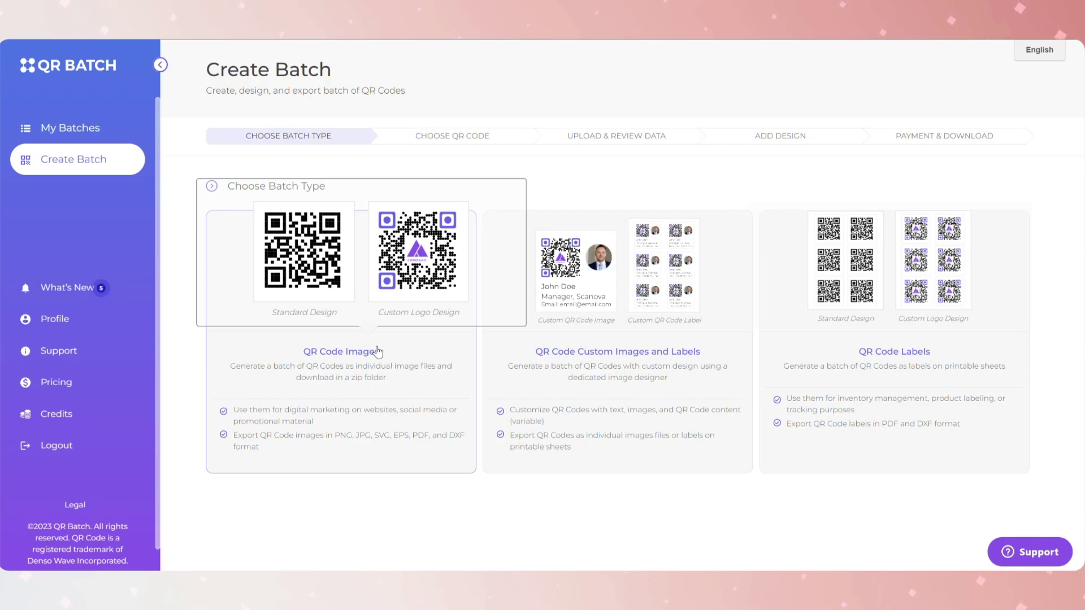
mouse_move(962, 367)
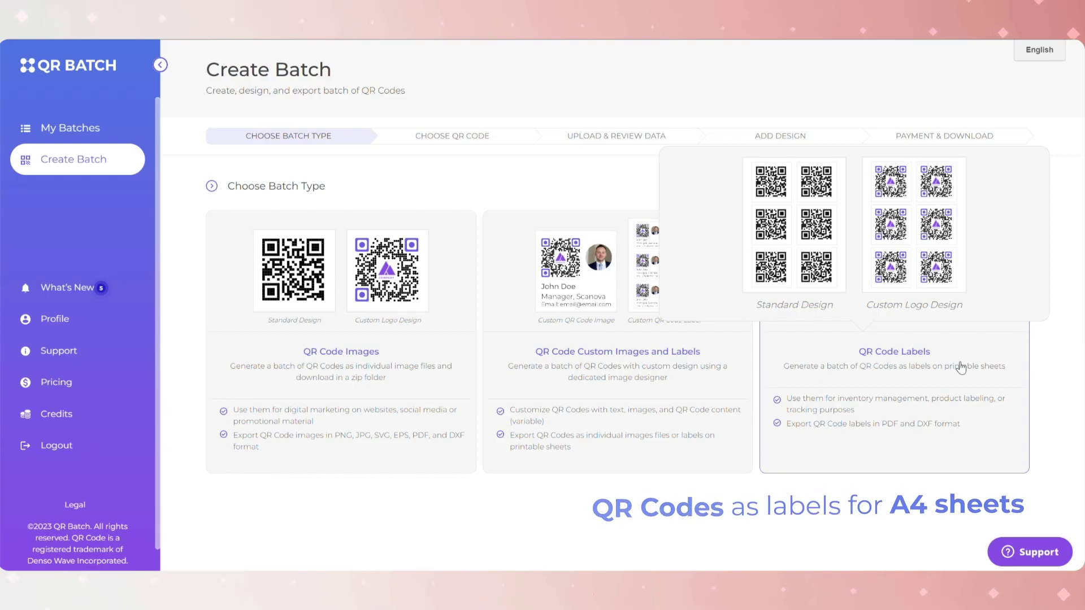
click(333, 351)
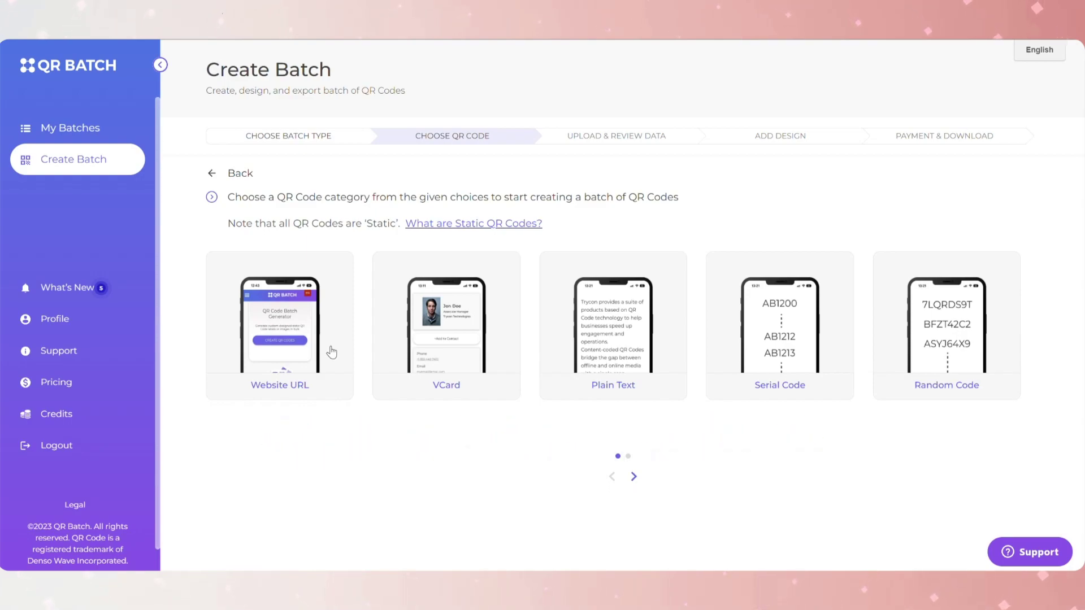
- Make it a Website URL batch and upload 'Excel QR CODE Excel file.xlsx' as its data
mouse_move(332, 352)
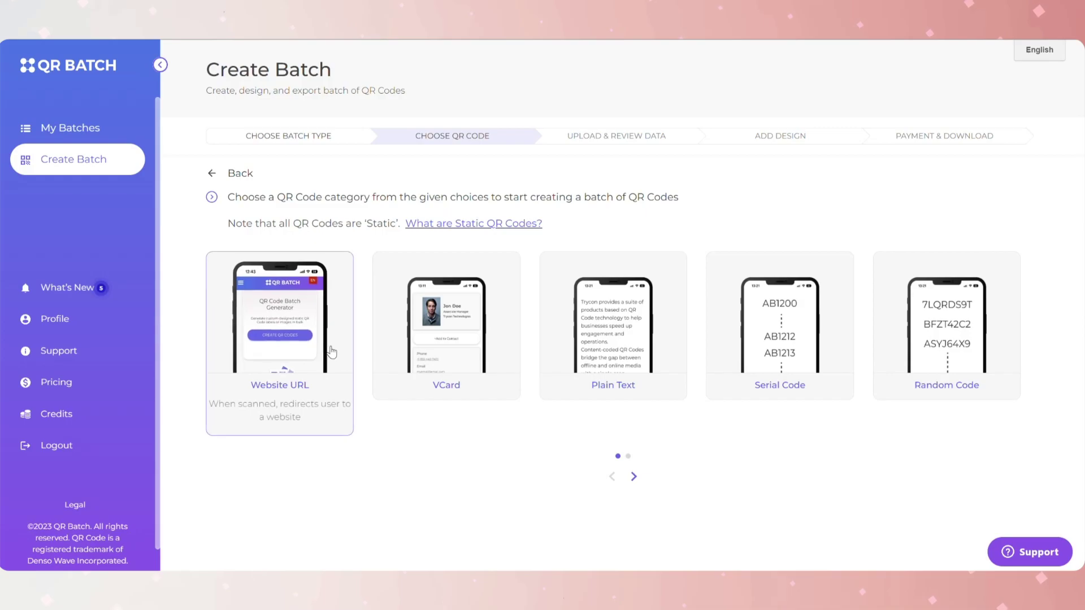
click(294, 365)
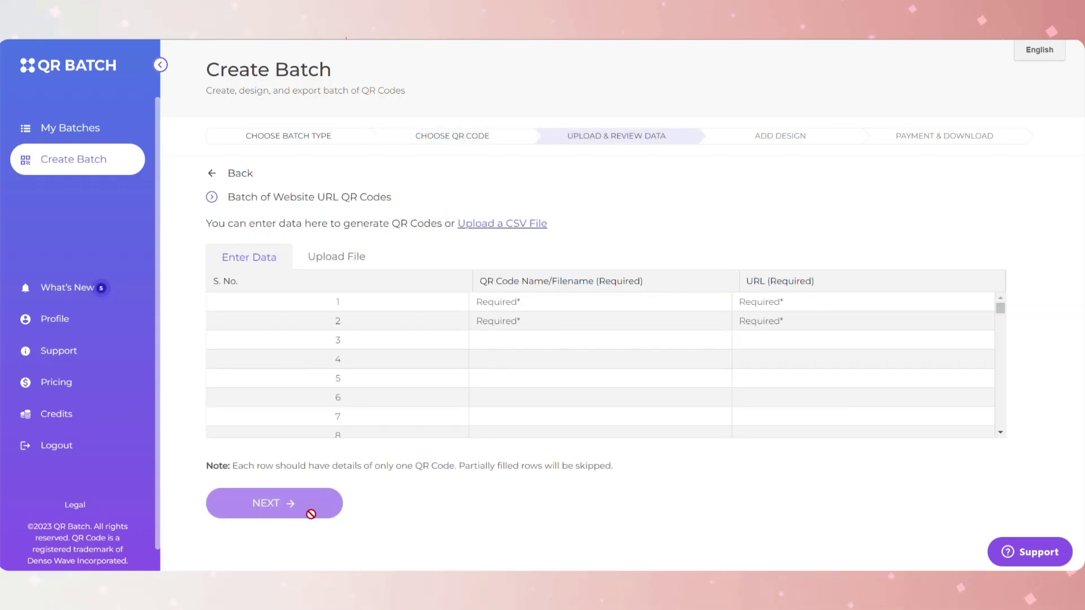
click(490, 230)
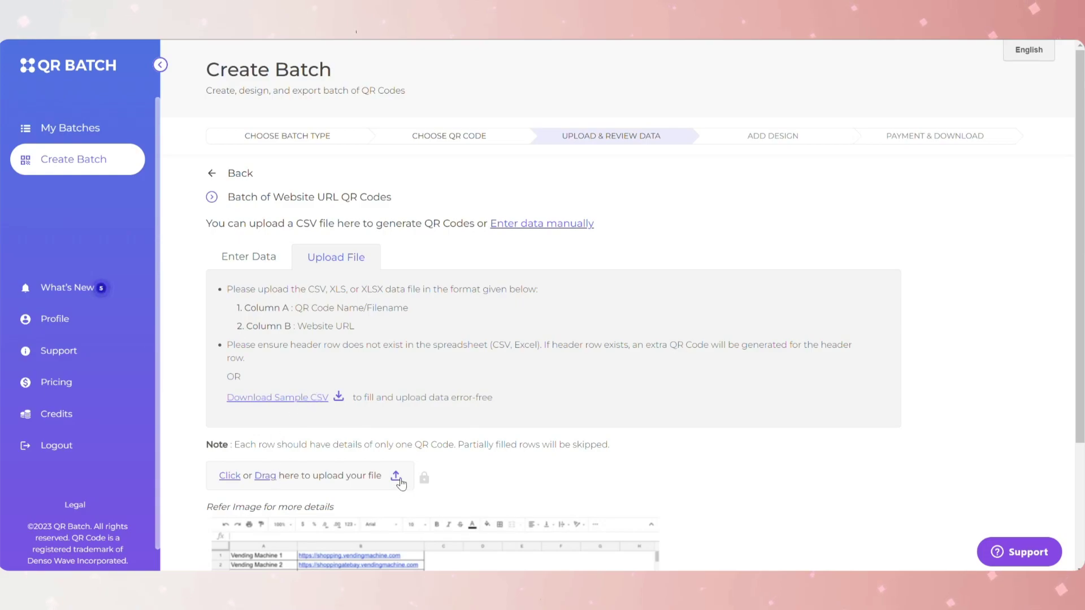
click(396, 476)
double_click(238, 117)
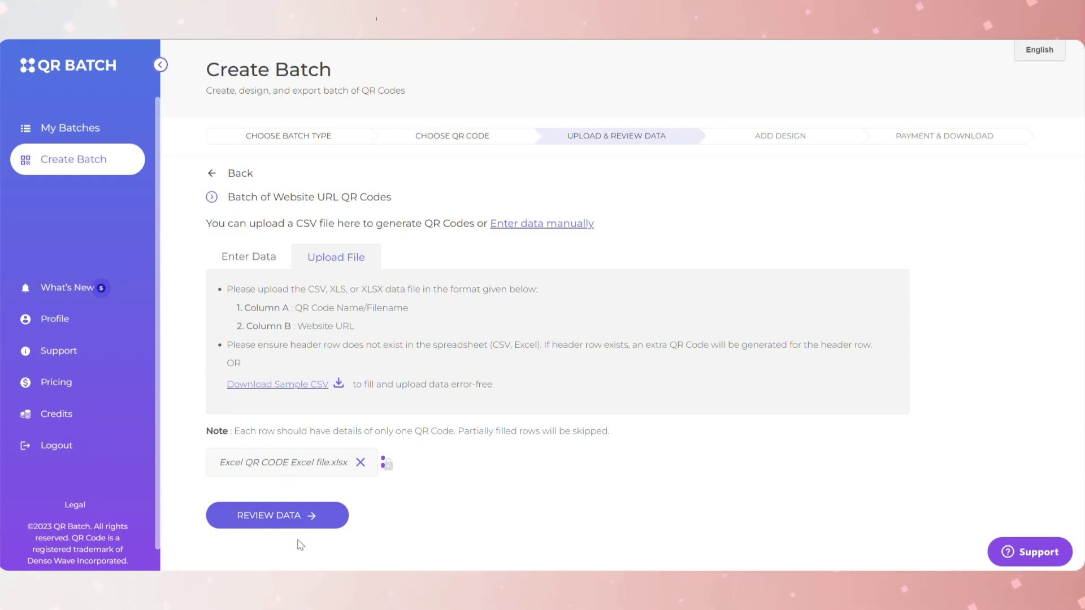
- Map Column A to QR Code Name/Filename and Column B to URL
click(300, 515)
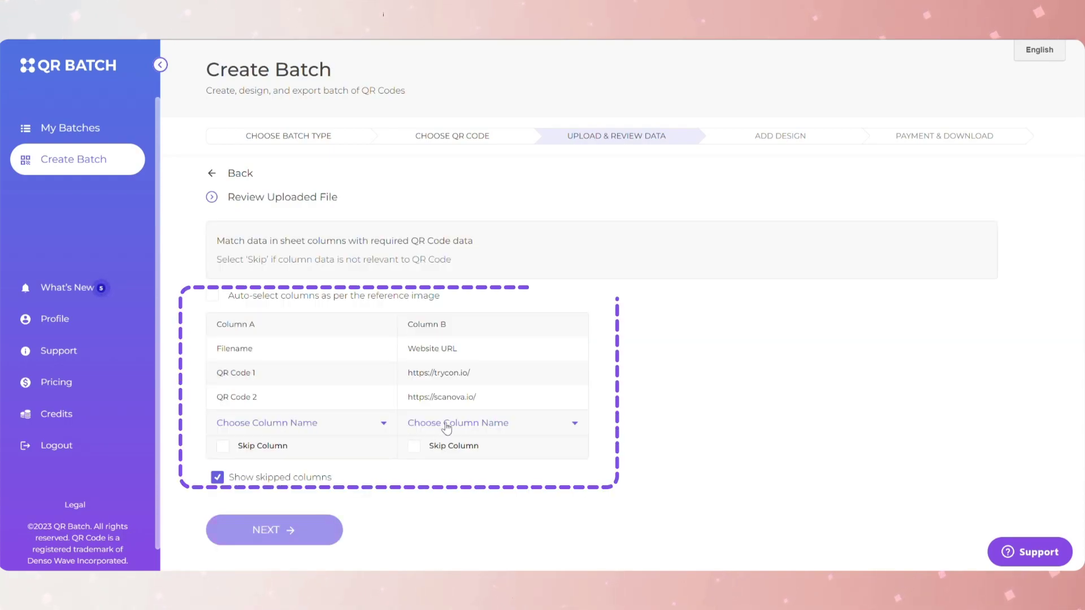
click(376, 423)
click(311, 382)
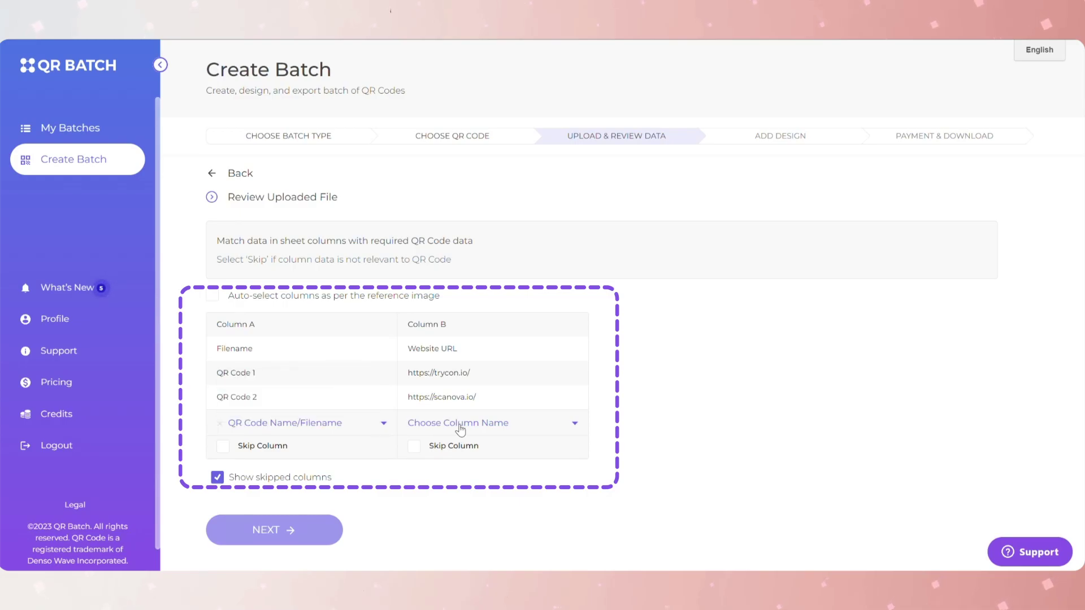
click(460, 424)
click(461, 403)
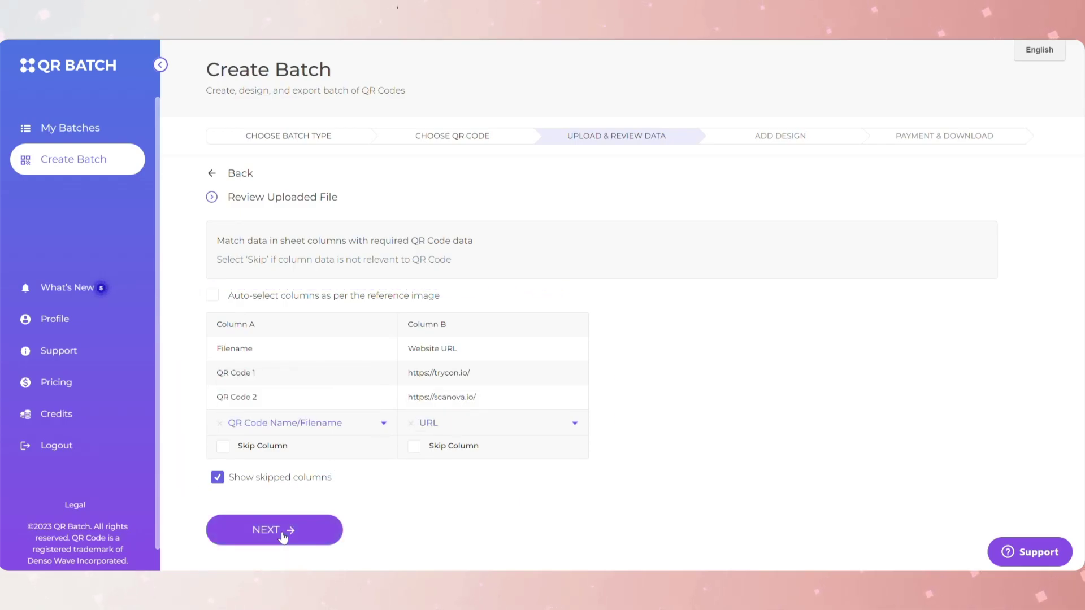
click(285, 529)
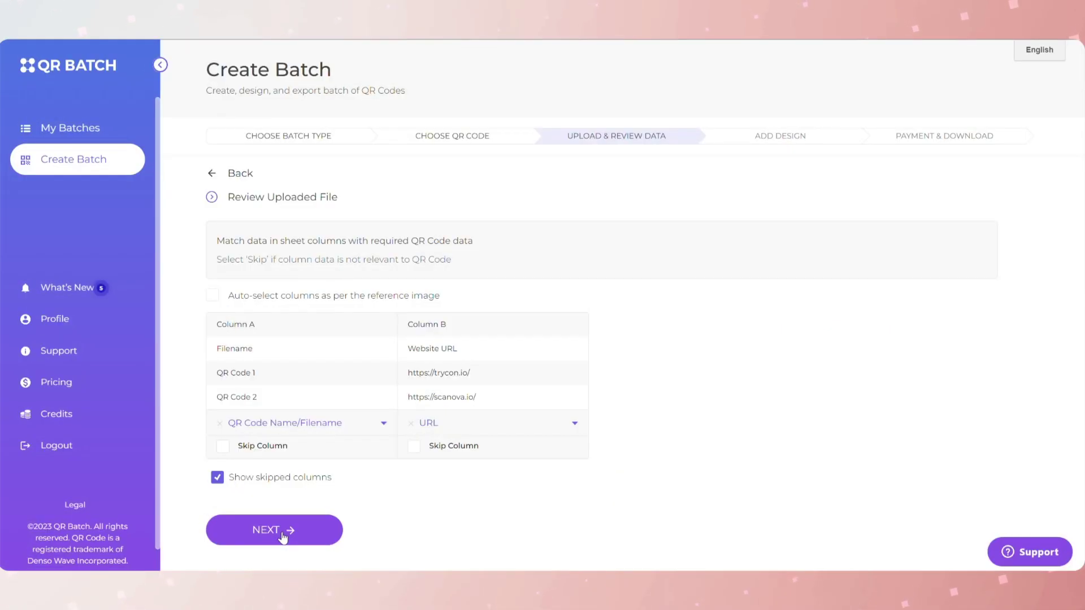
- Advance to the design step and look over the available QR code designs
click(279, 530)
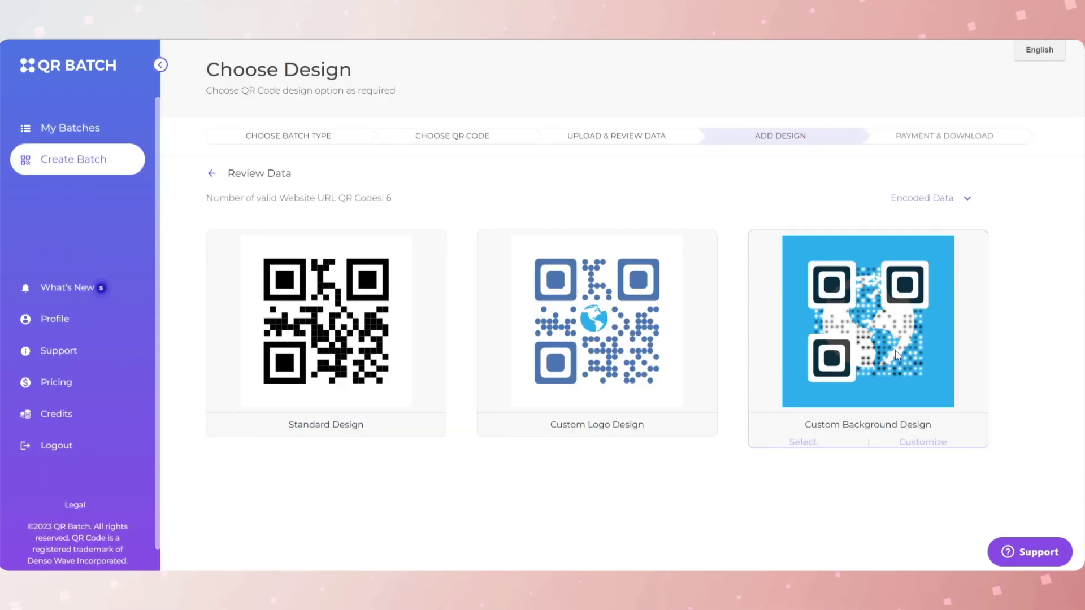
mouse_move(364, 347)
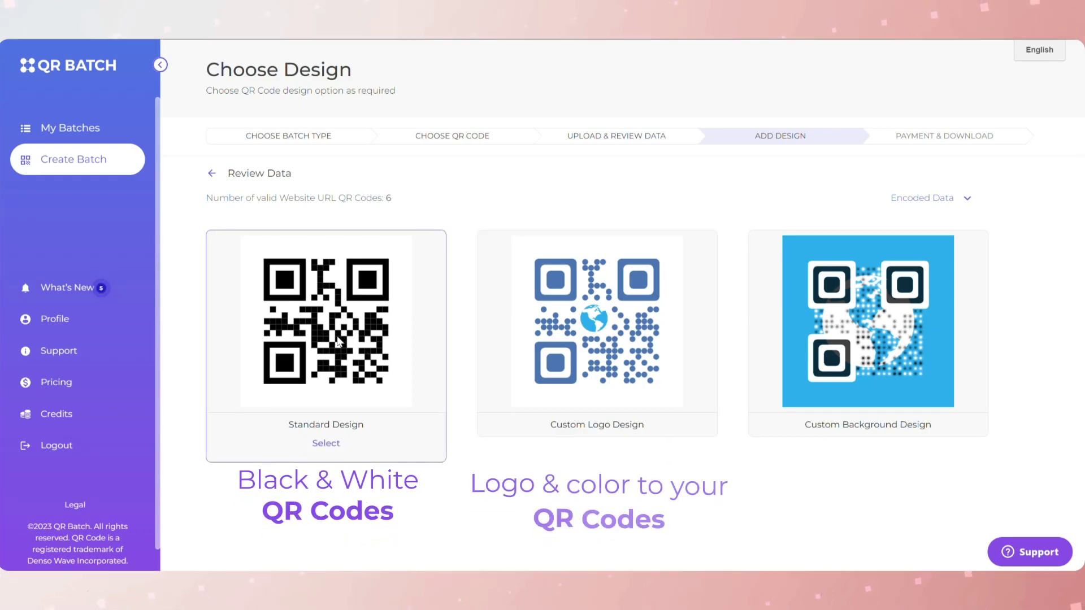
mouse_move(585, 341)
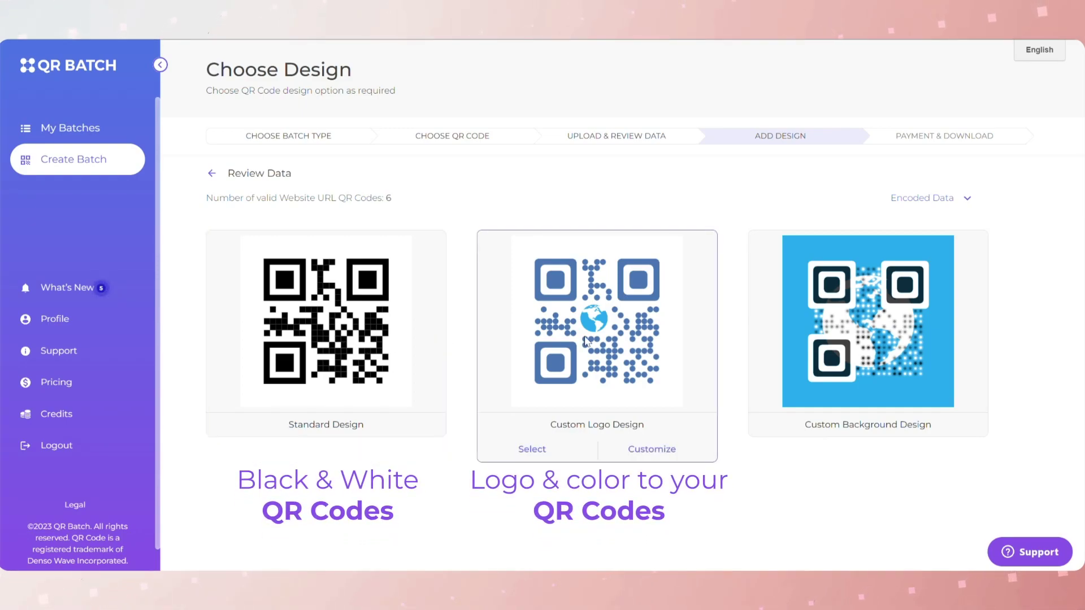
mouse_move(829, 339)
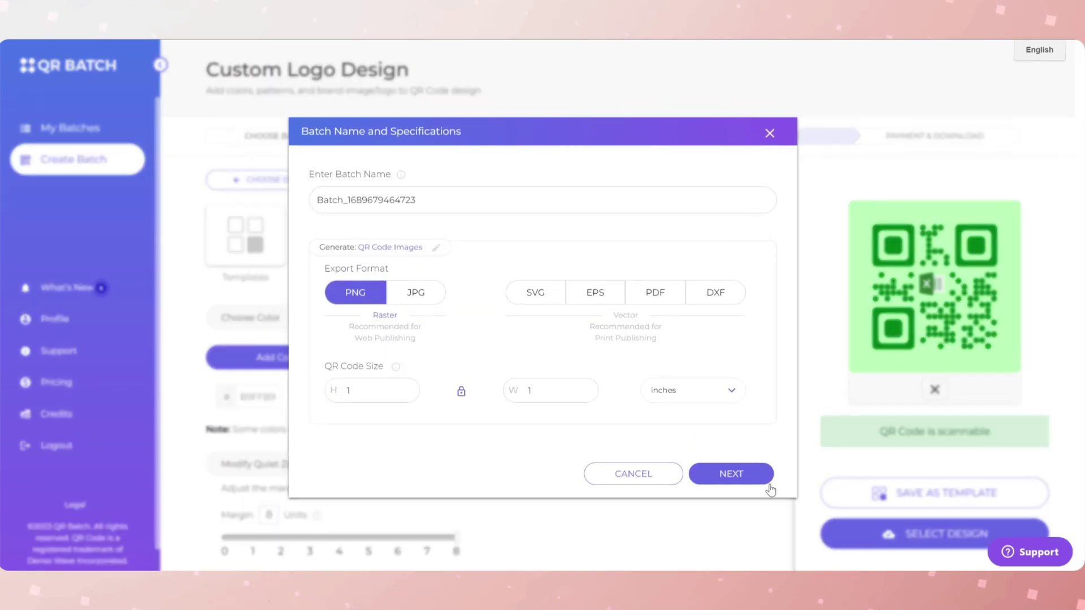
- Name the batch ExcelQRCODE and proceed to verifying the EPS batch
drag(429, 209, 348, 210)
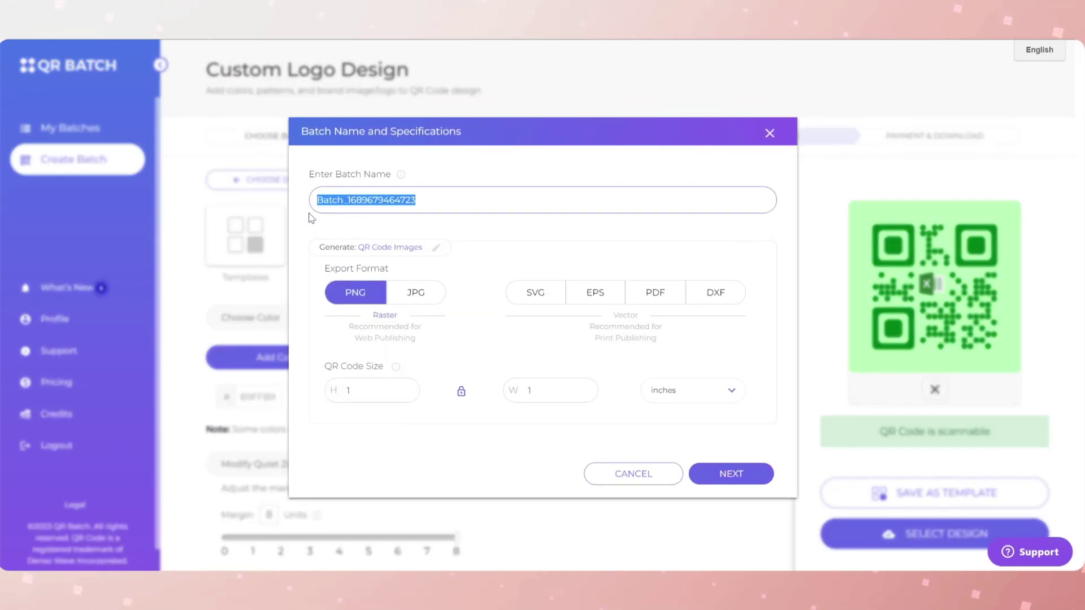
text(Excel)
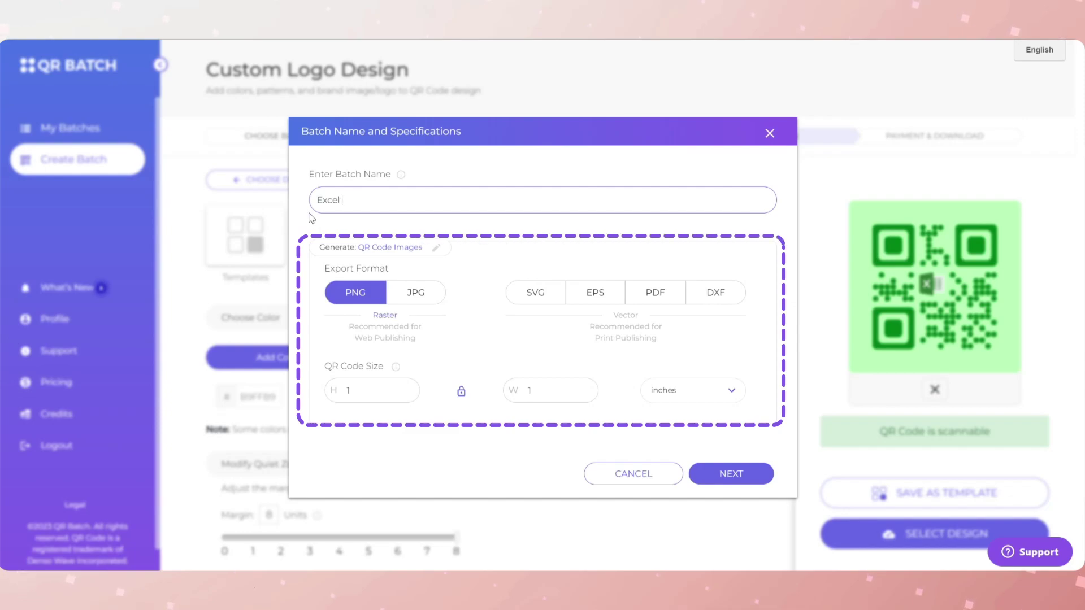
text(QRCODE)
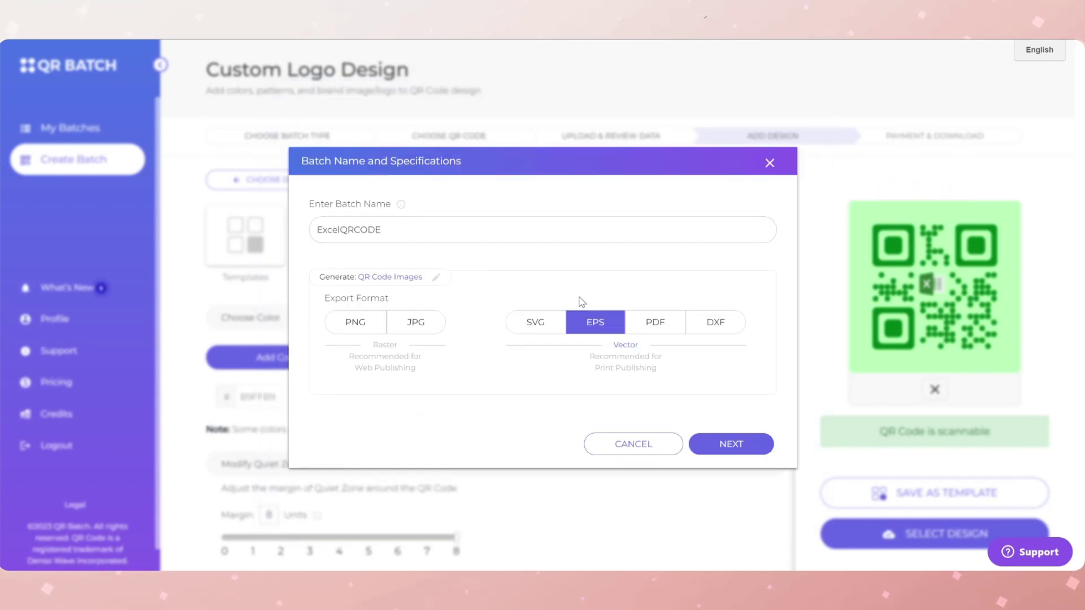
click(724, 447)
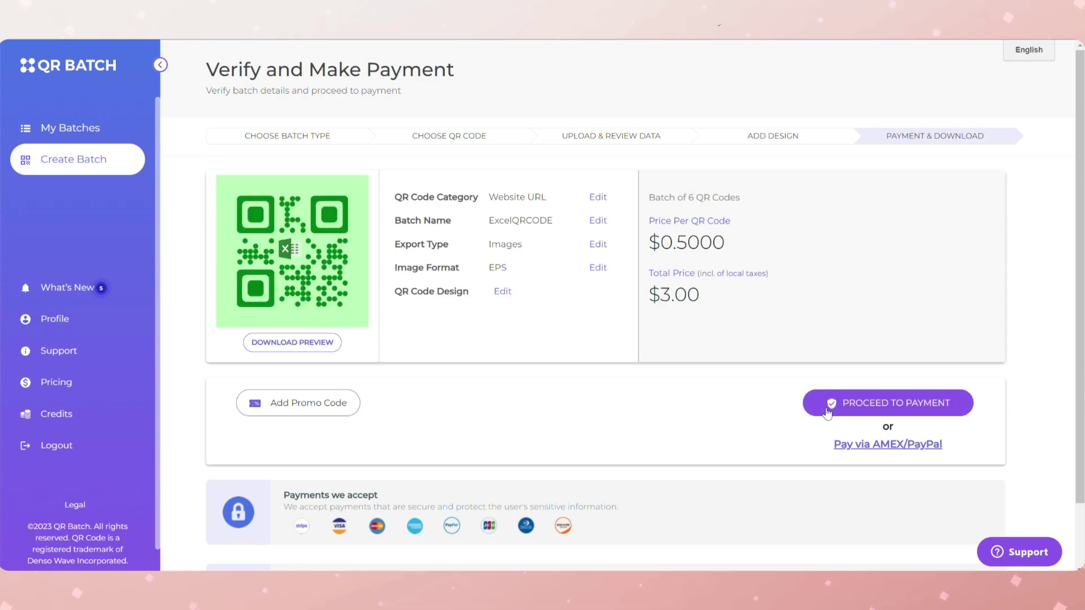
- Pay for the six-code batch with 6 credits and confirm the payment
click(841, 408)
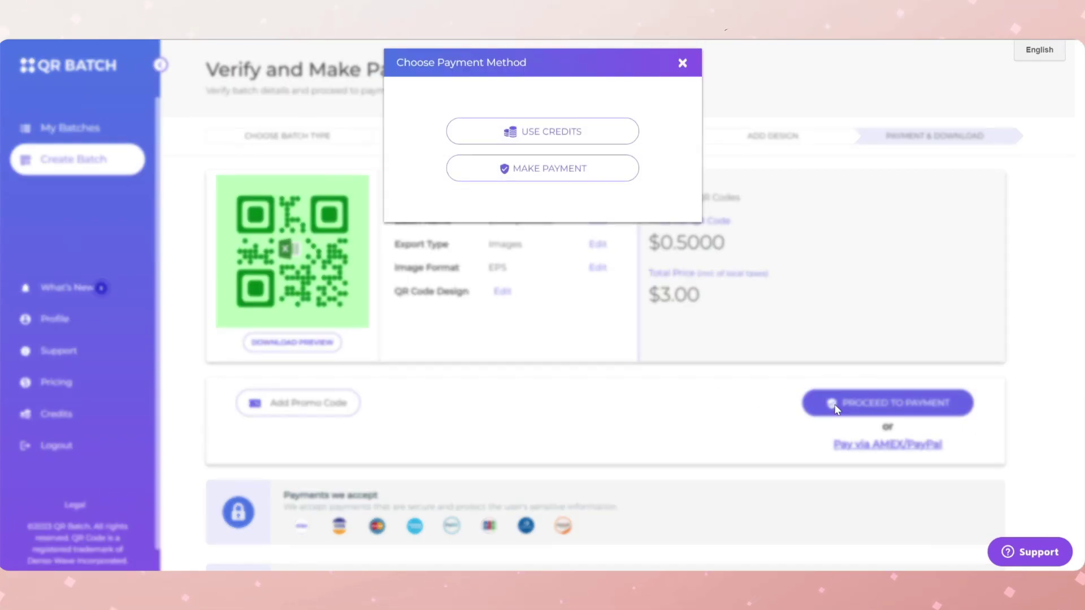
click(545, 141)
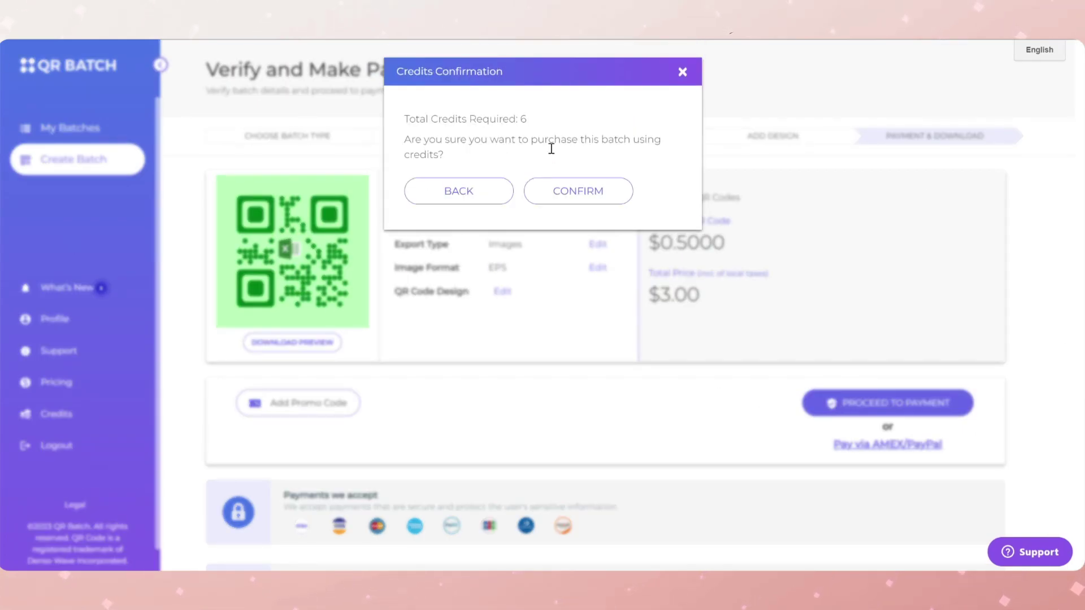
click(562, 193)
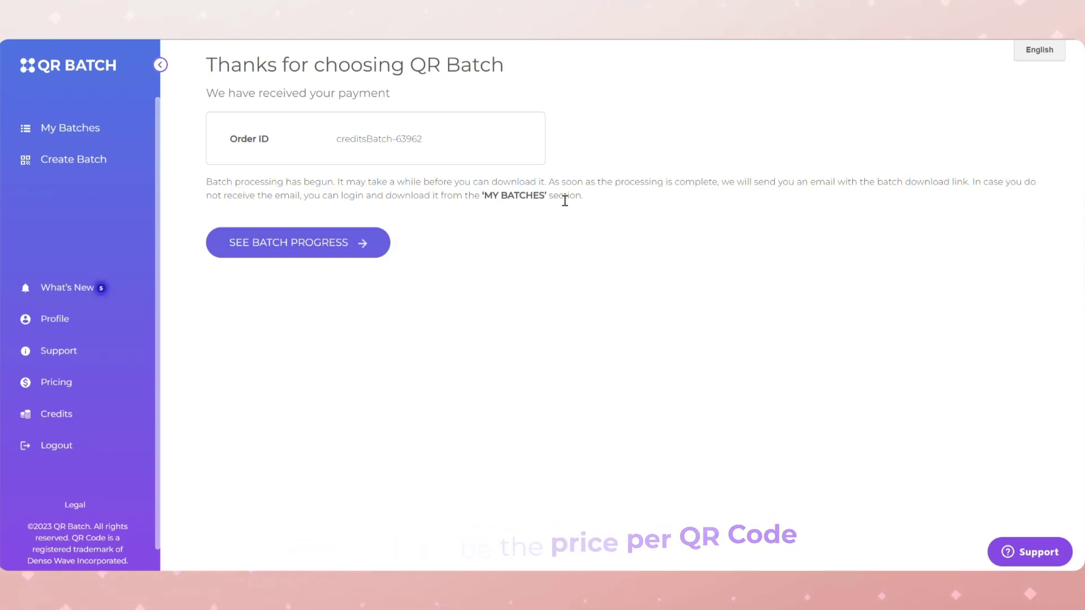
- Open My Batches via SEE BATCH PROGRESS and wait for ExcelQRCODE to show Completed
click(259, 249)
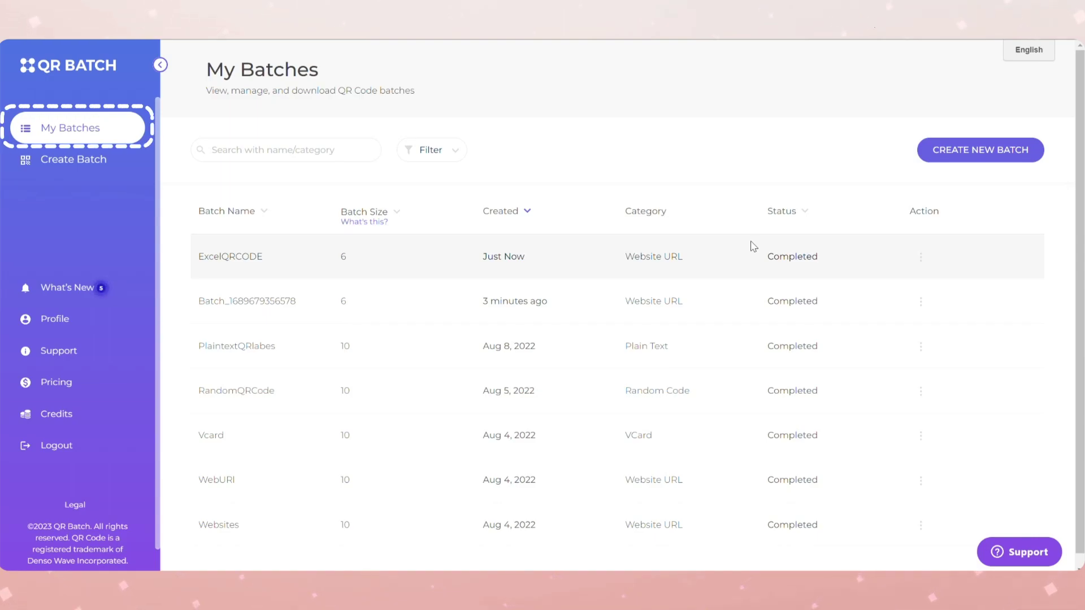
- Download the 0.13 MB ExcelQRCODE batch file from its Action menu
click(921, 257)
click(851, 265)
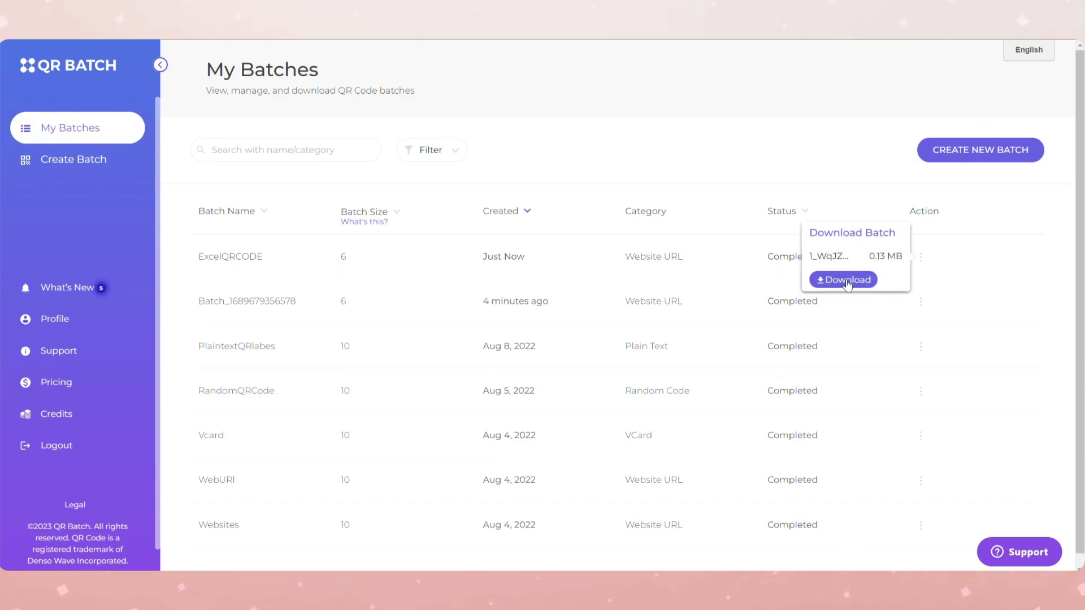
click(846, 280)
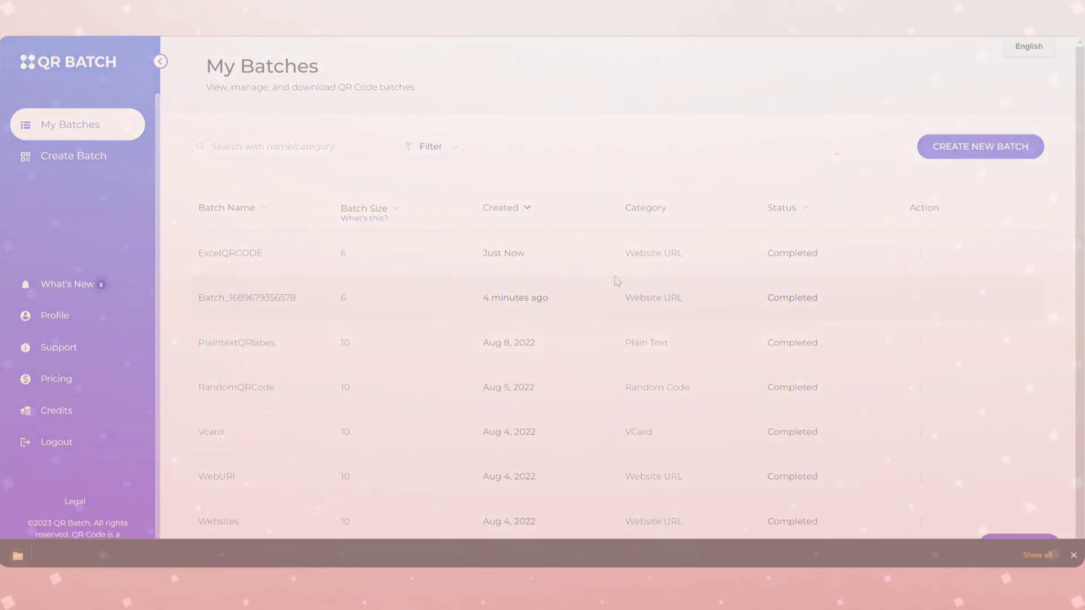